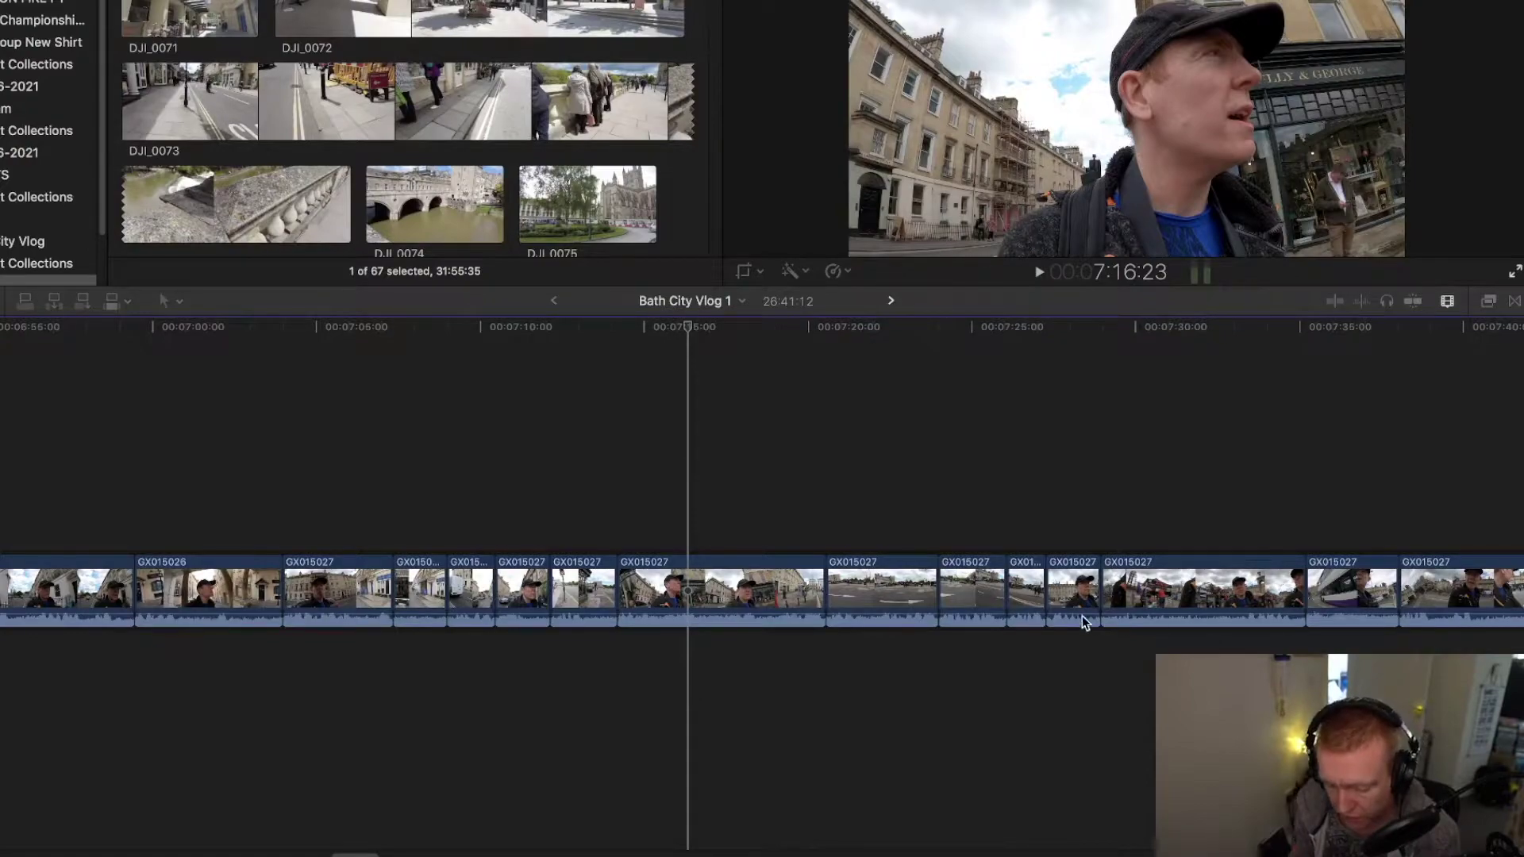
# Step: Make the Bath City Vlog 1 timeline active before switching projects
pyautogui.click(776, 462)
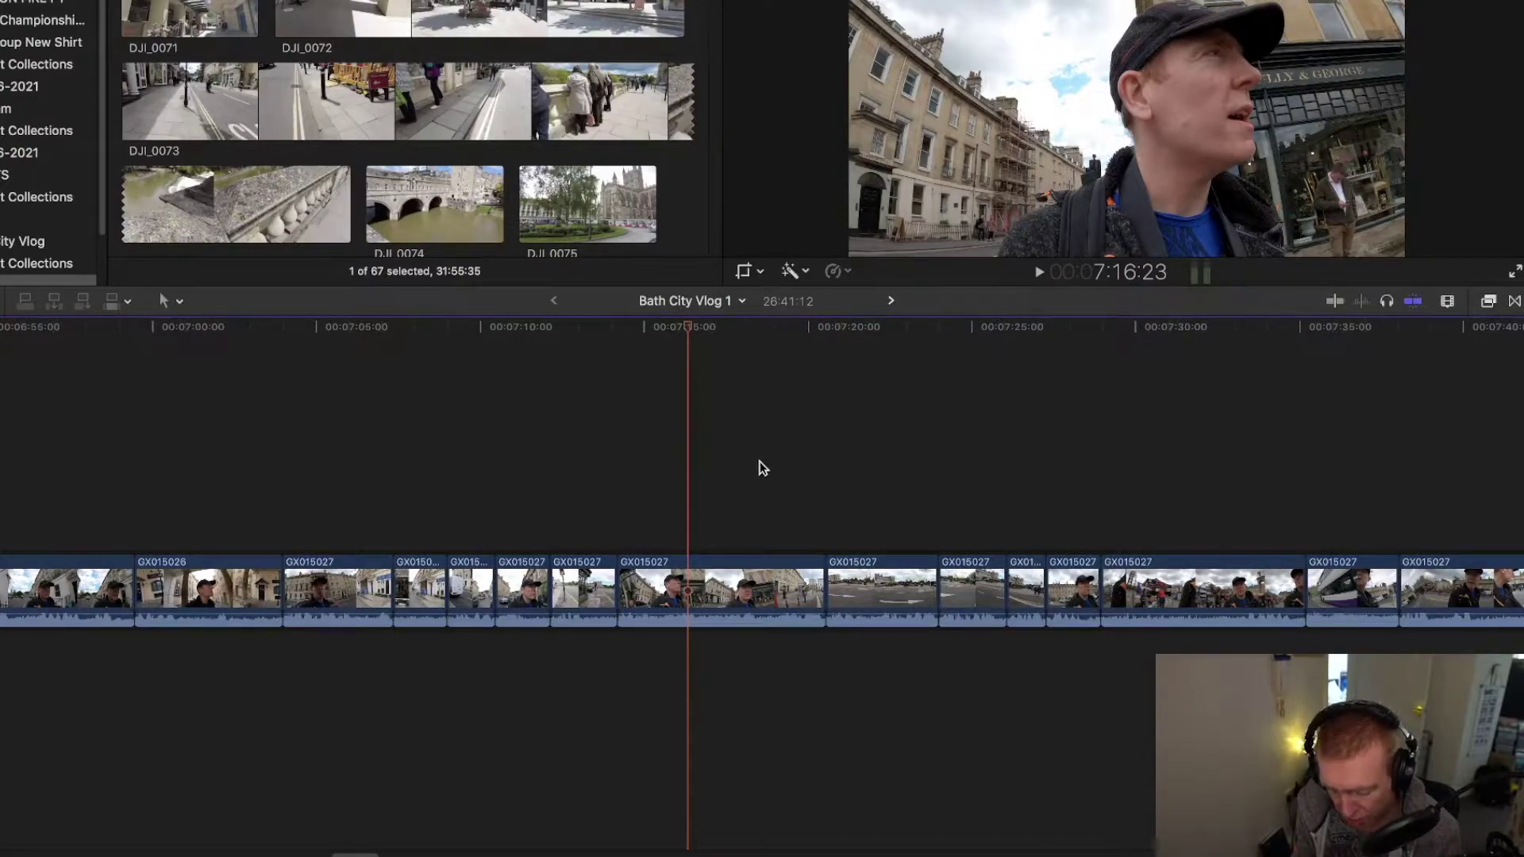
pyautogui.press('super+bracketright')
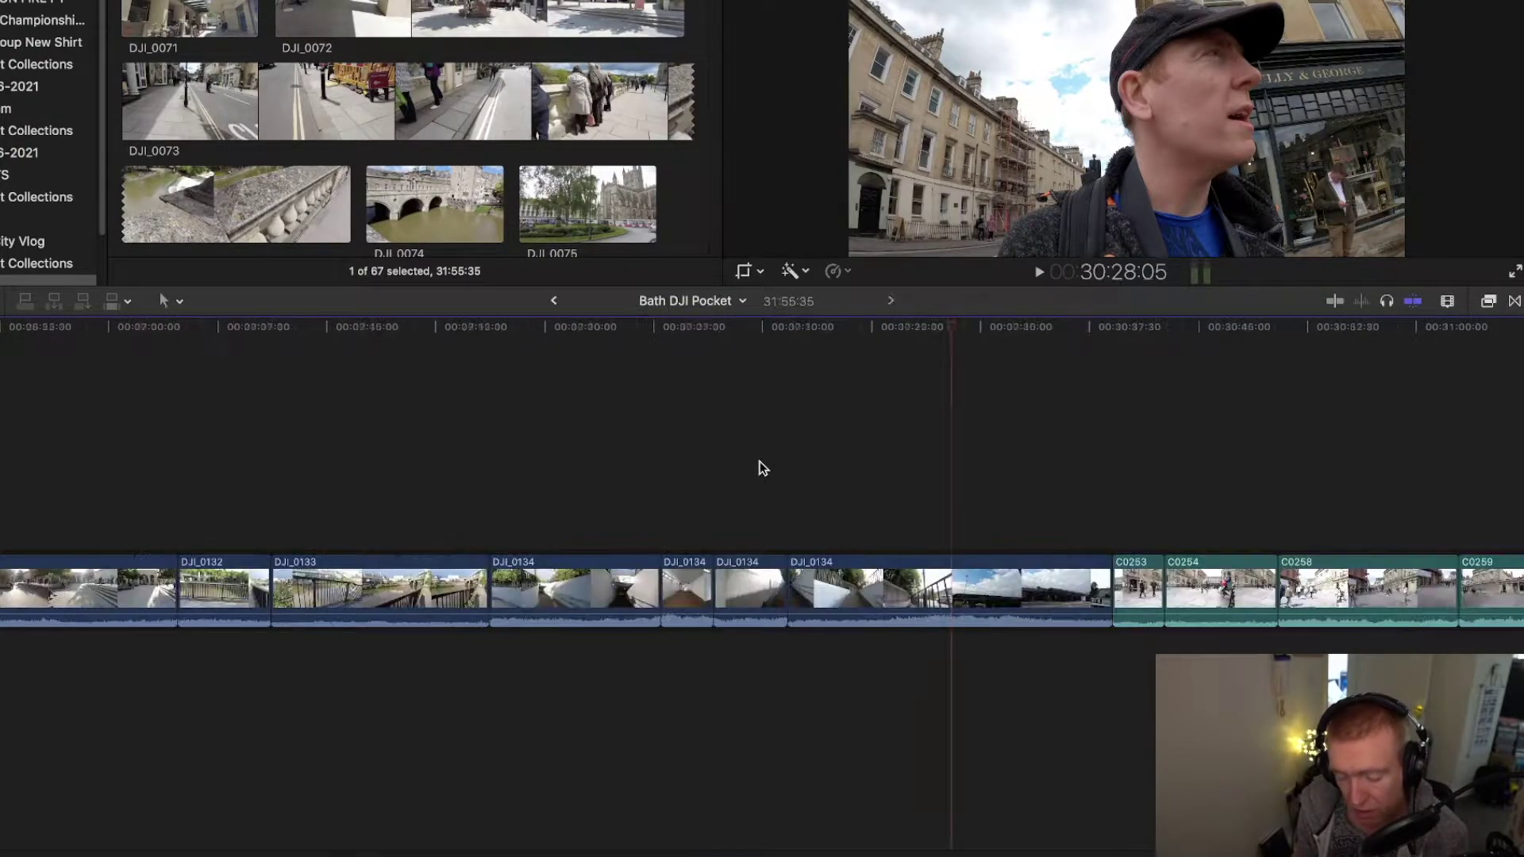
pyautogui.press('super+bracketleft')
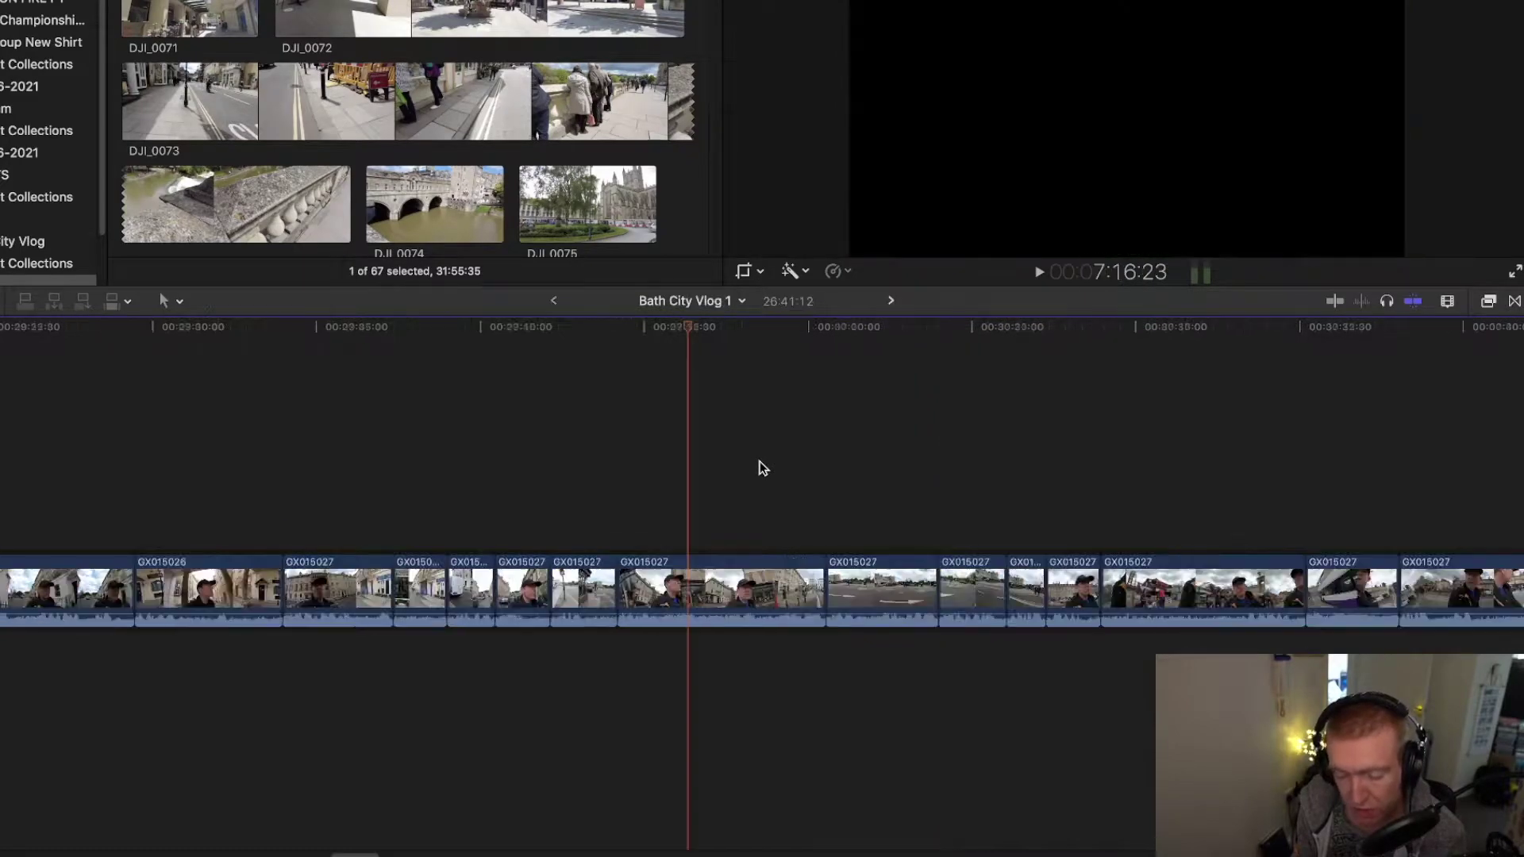
pyautogui.press('super+bracketright')
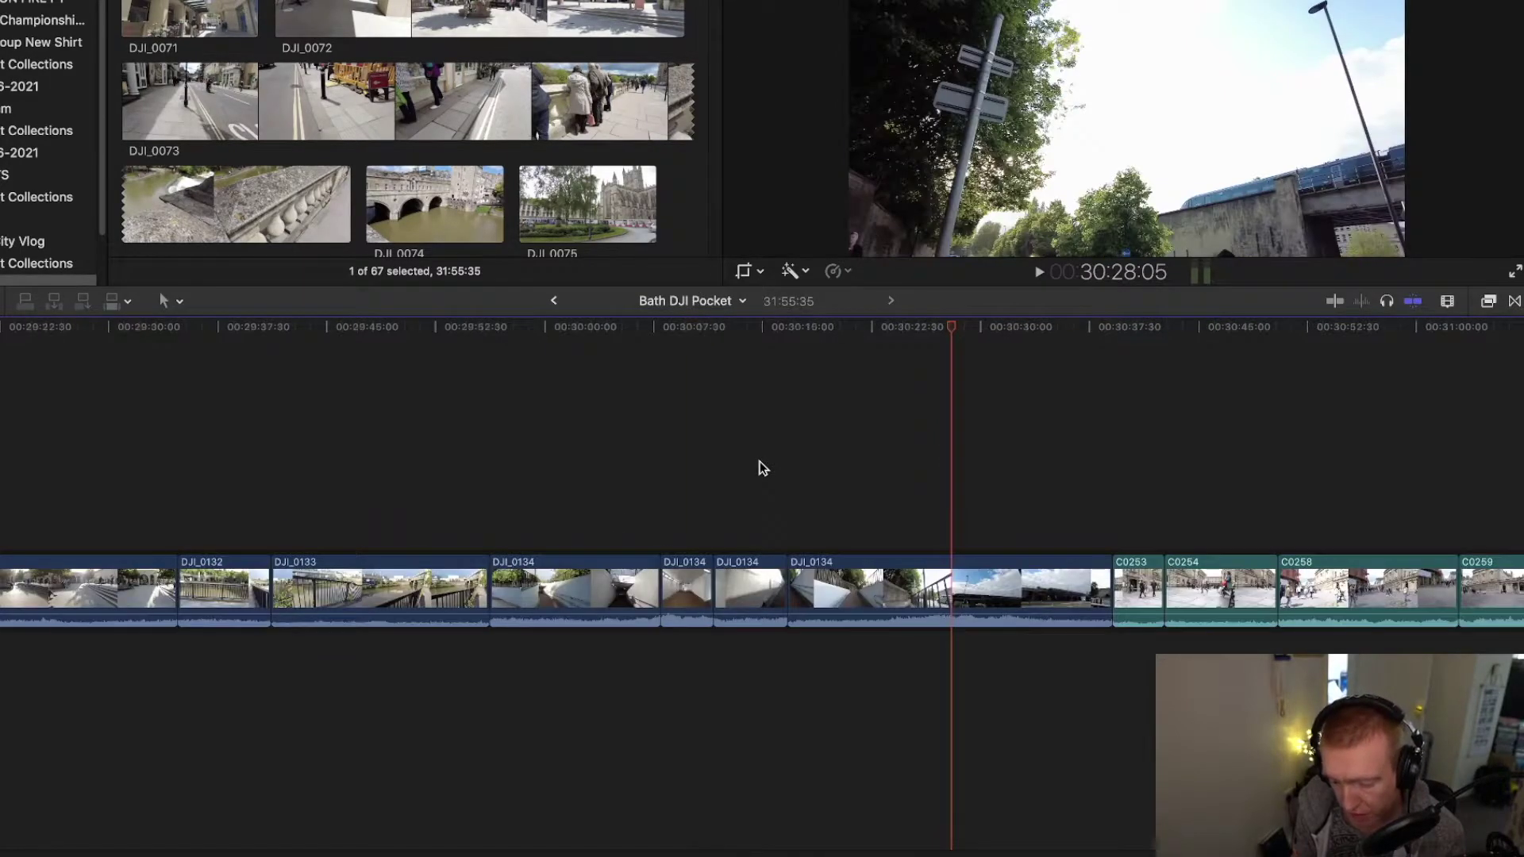
pyautogui.press('super+bracketleft')
pyautogui.press('super+bracketright')
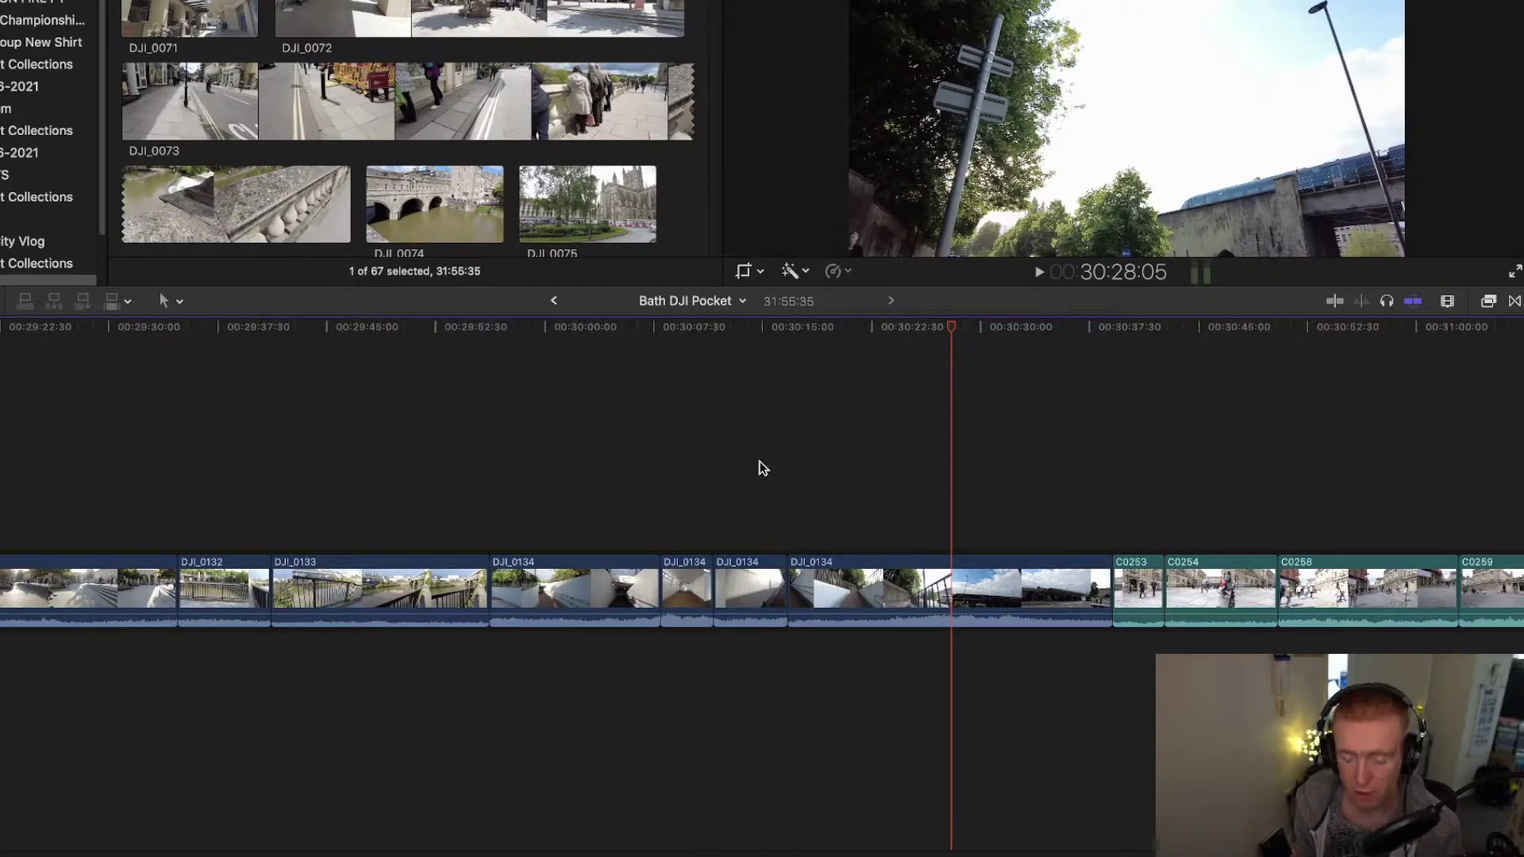
pyautogui.press('super+bracketleft')
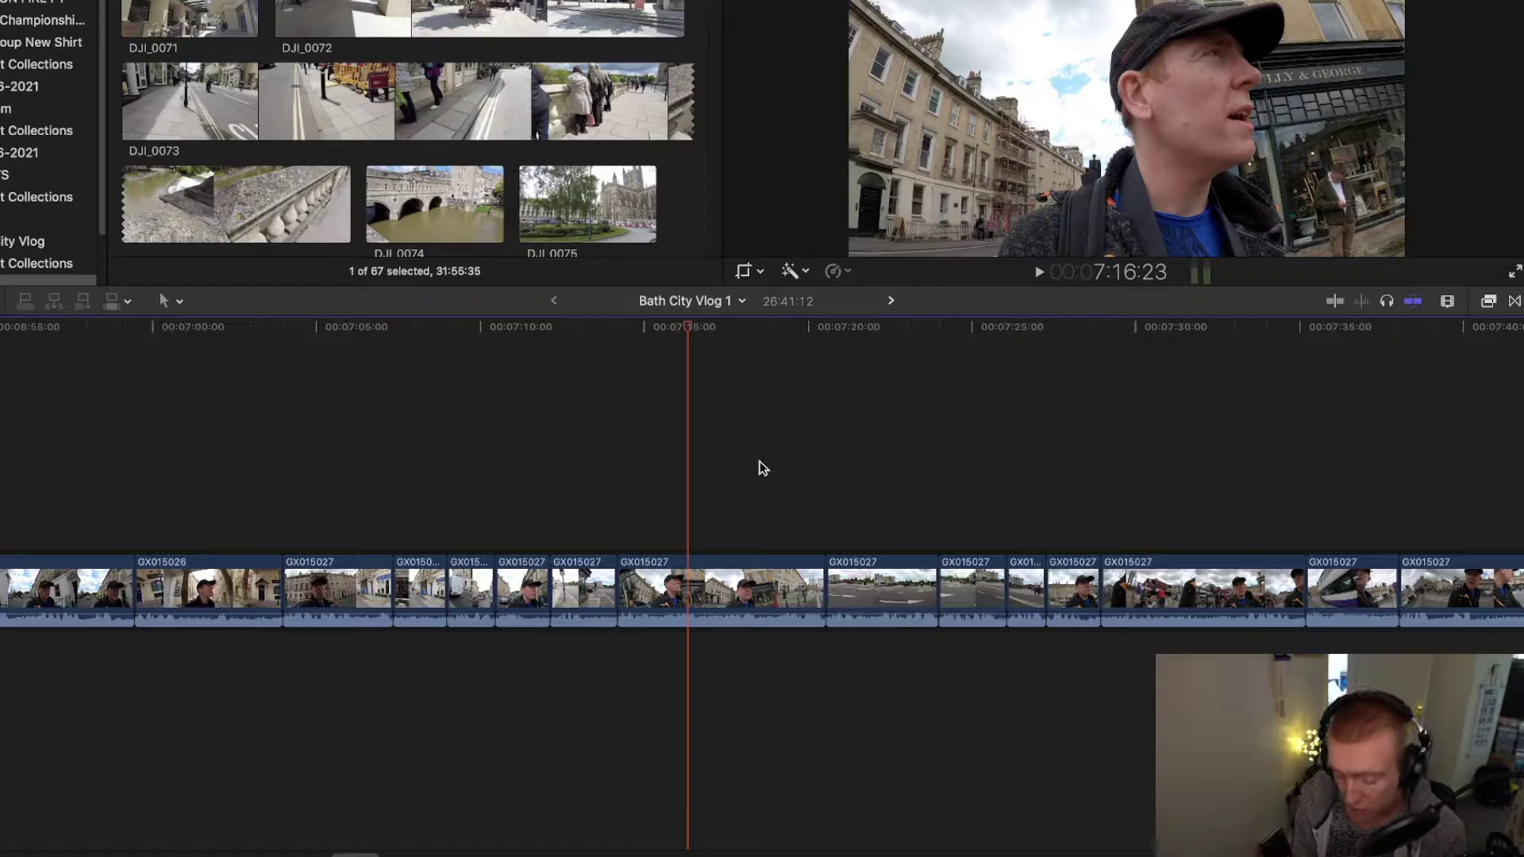
pyautogui.press('super+bracketright')
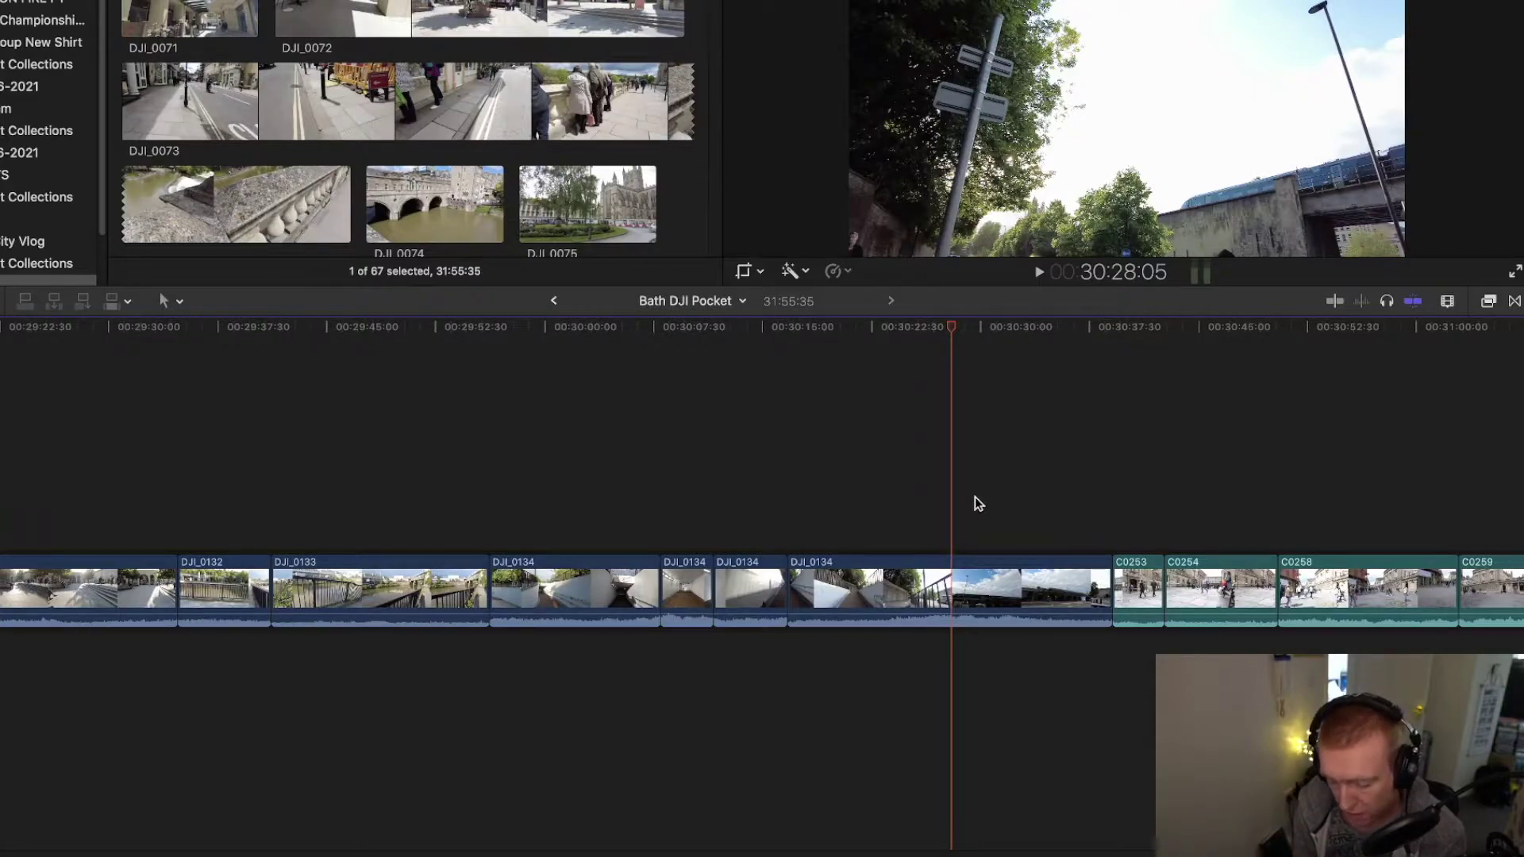
# Step: Select the C0253 clip in Bath DJI Pocket and return to Bath City Vlog 1
pyautogui.click(1055, 586)
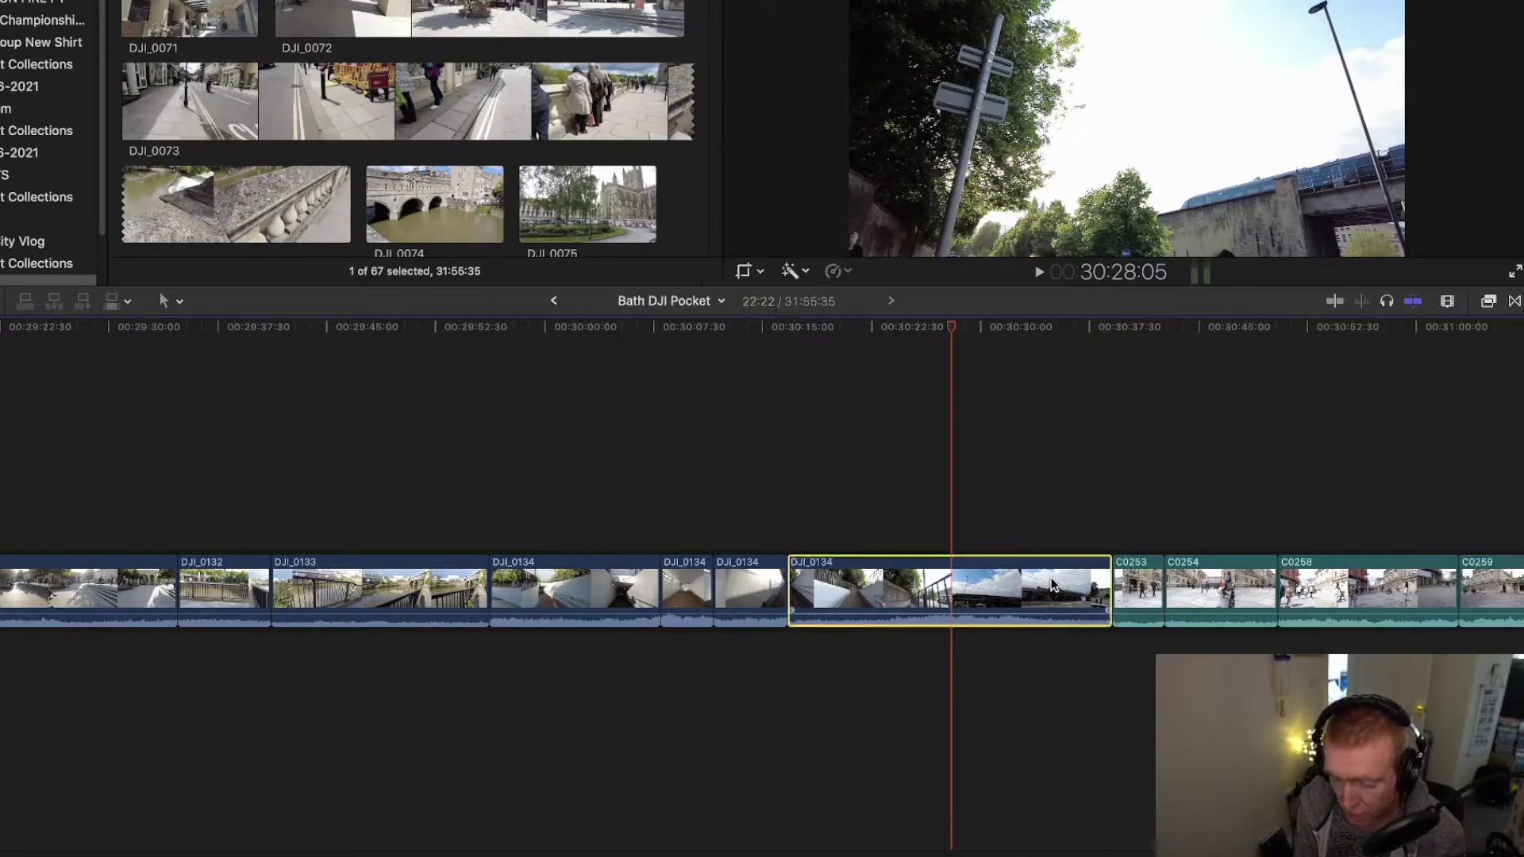
pyautogui.click(1141, 585)
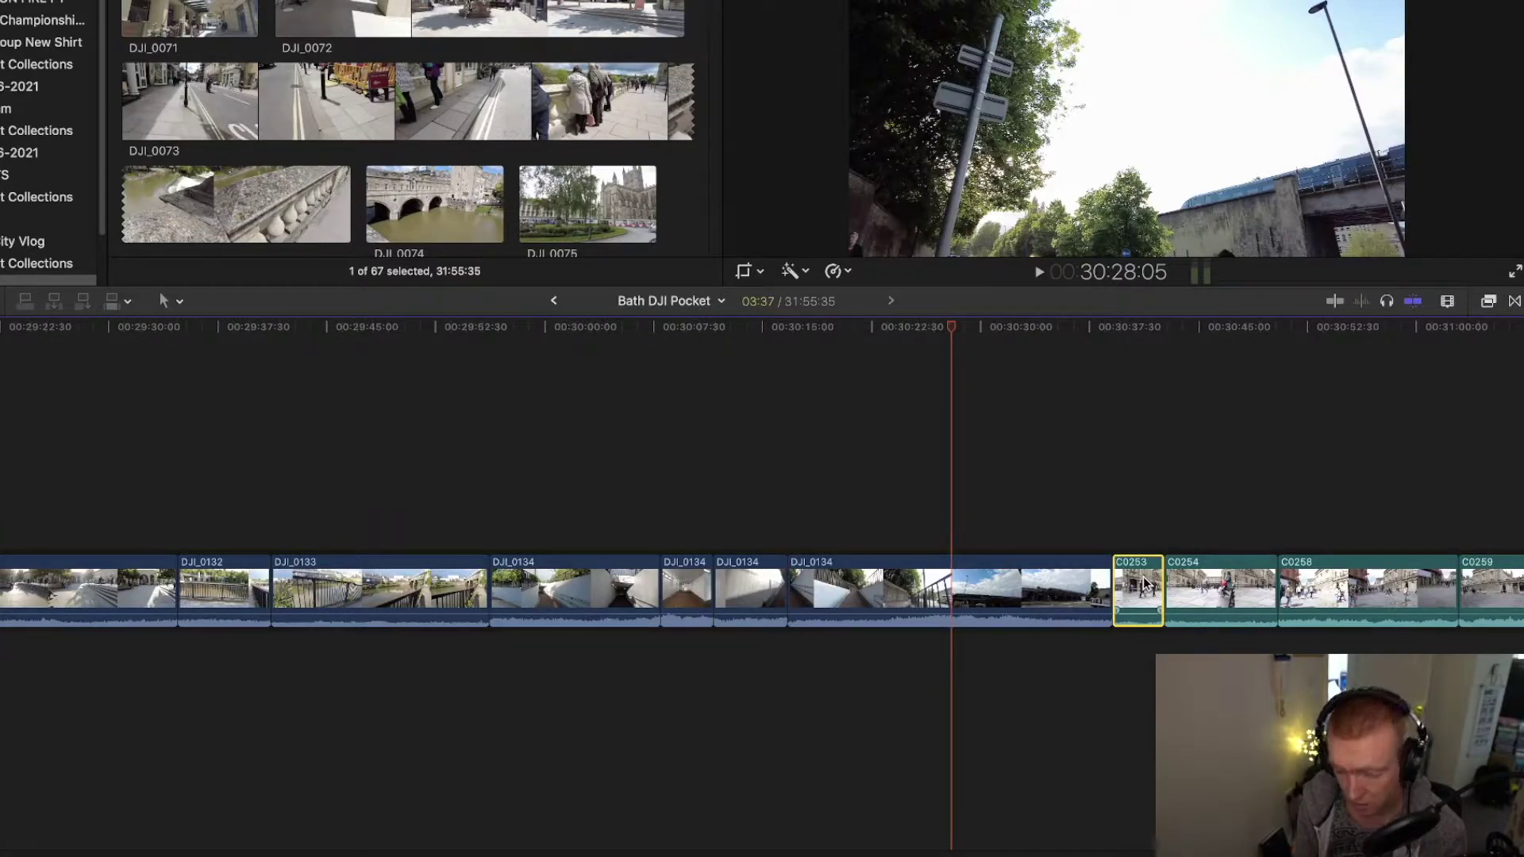
pyautogui.press('super+bracketleft')
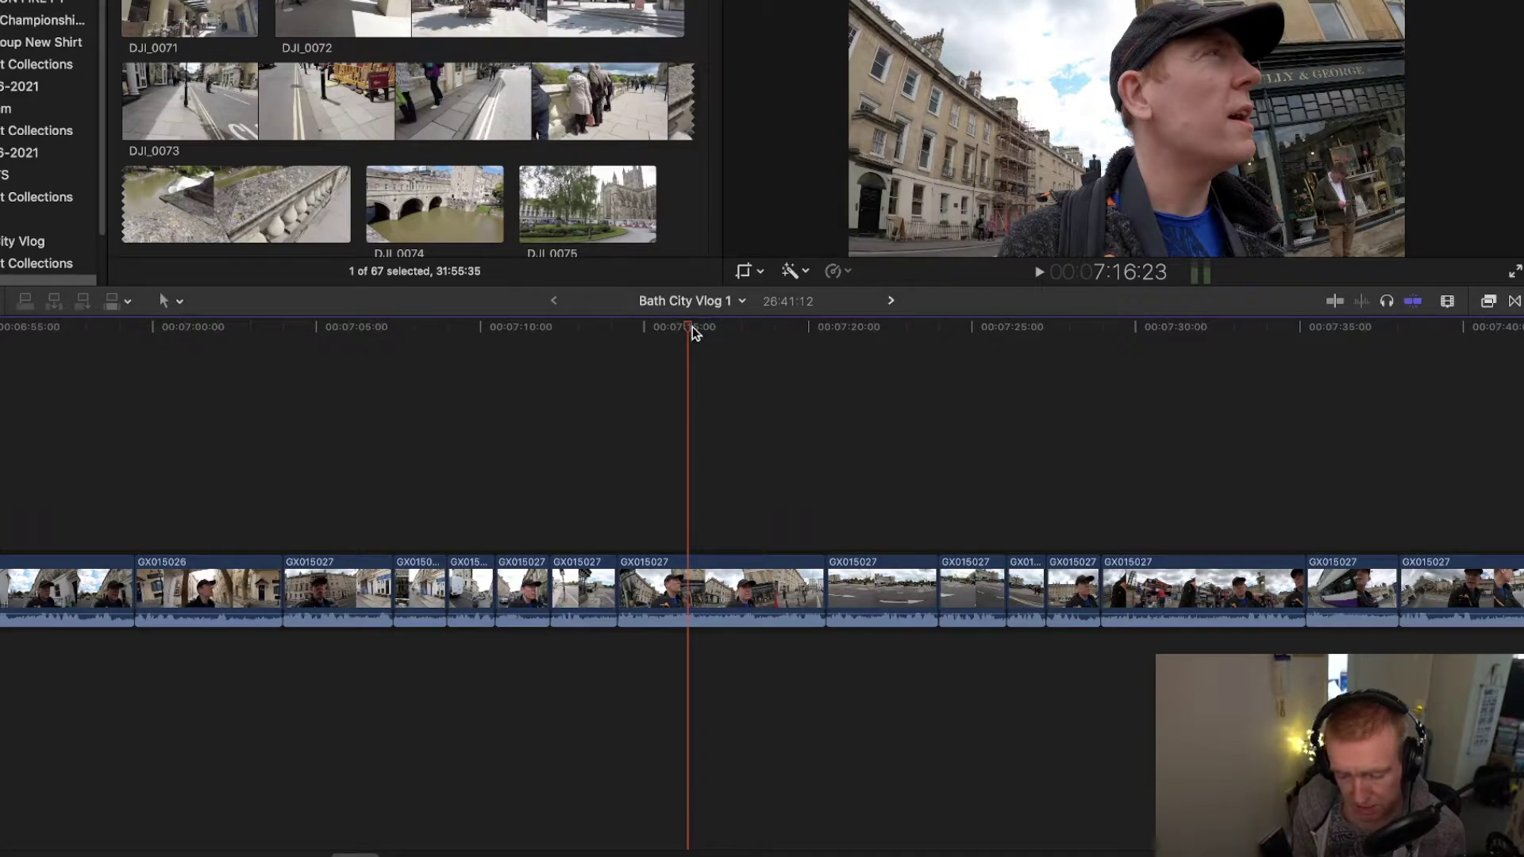
pyautogui.press('Right')
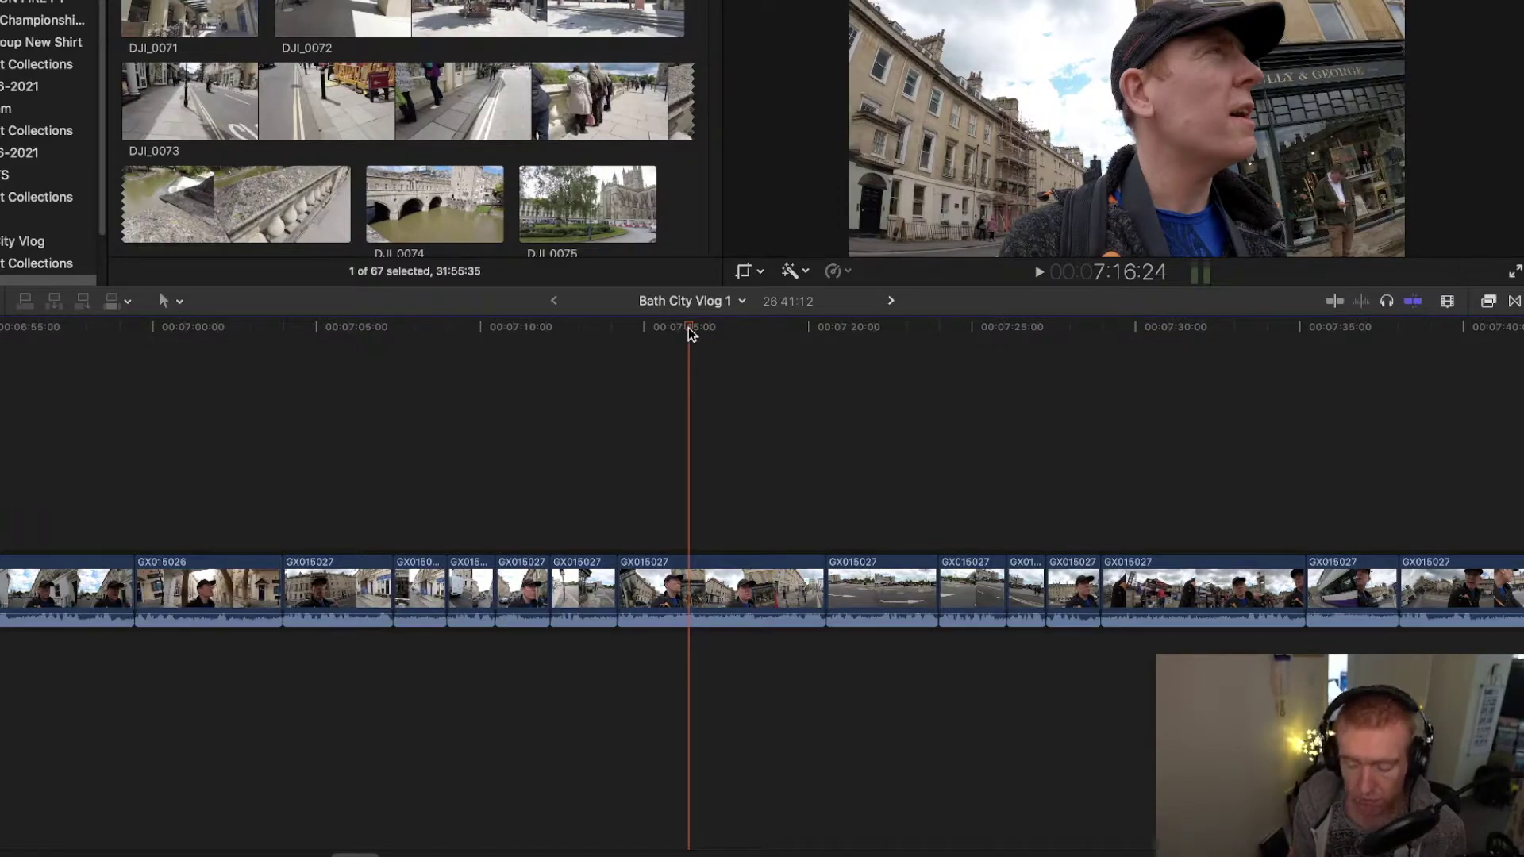
pyautogui.press('w')
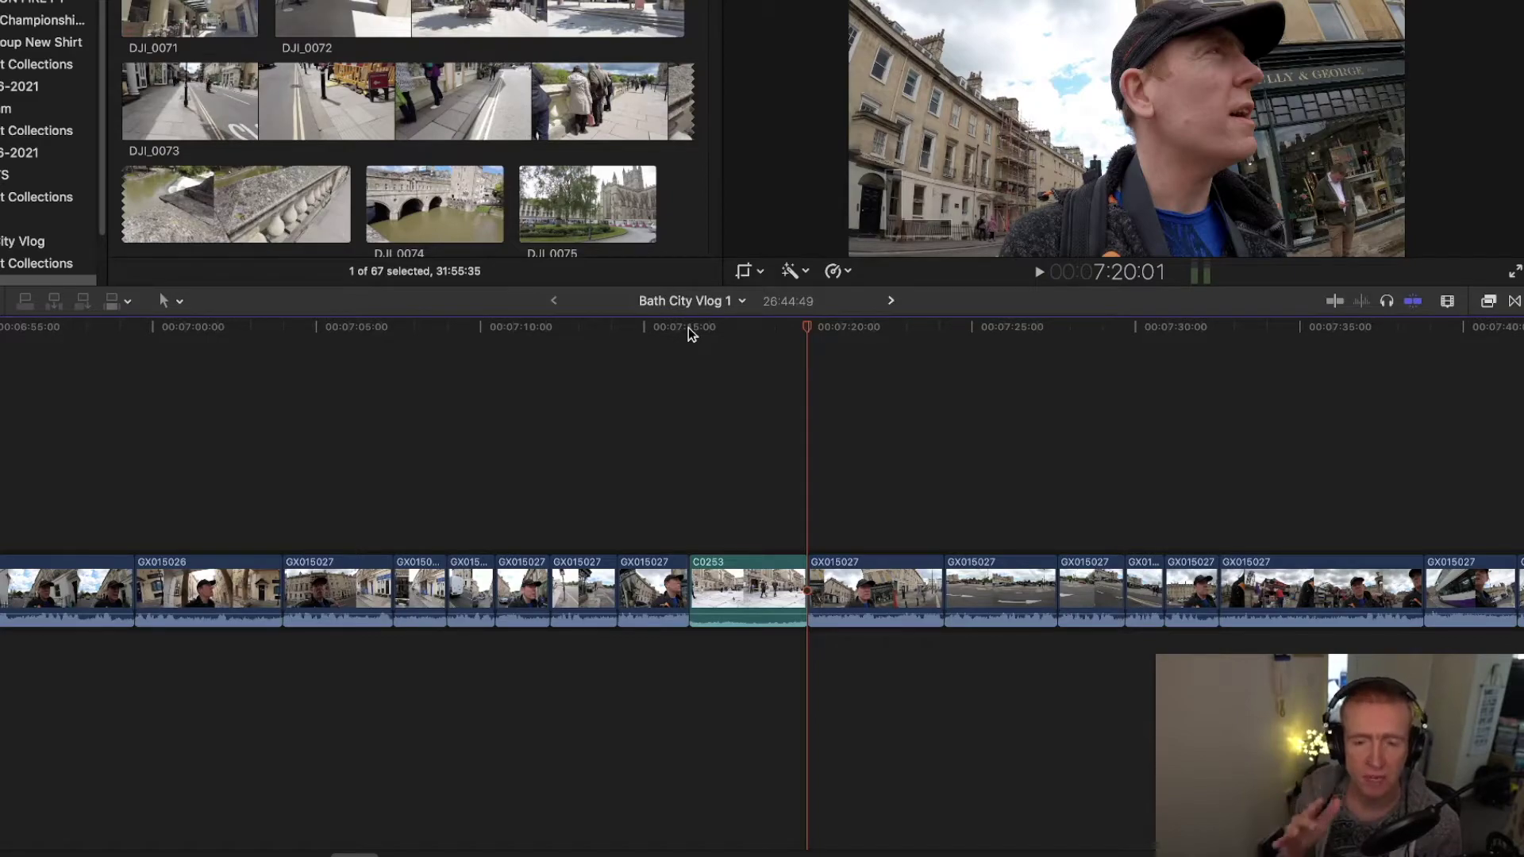
pyautogui.click(690, 334)
pyautogui.press('BackSpace')
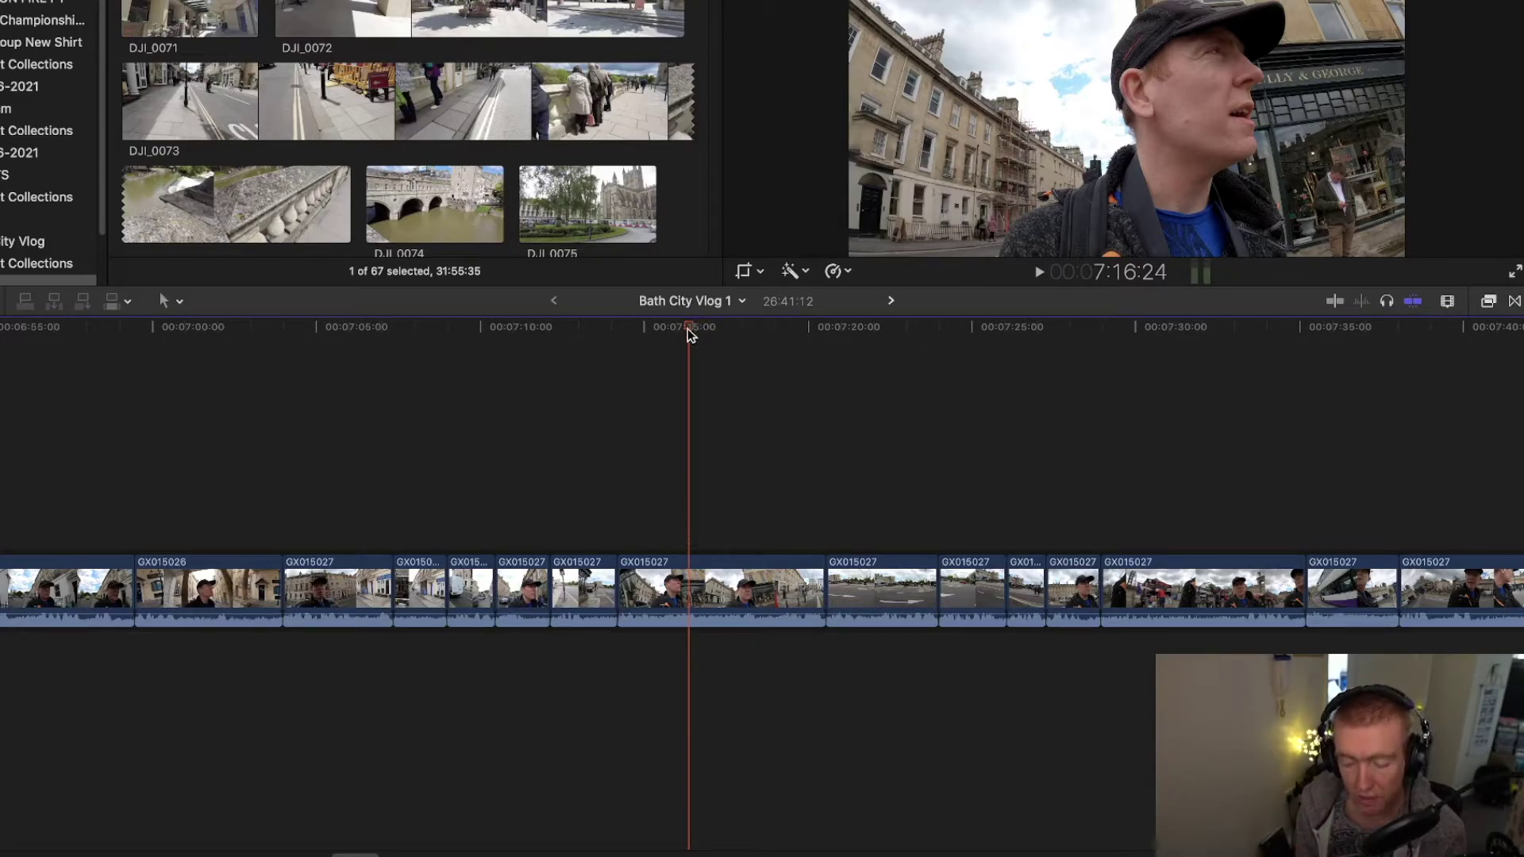
# Step: Connect the copied C0253 clip above the talking clip near 7:17 and select it
pyautogui.moveTo(687, 329); pyautogui.dragTo(693, 329)
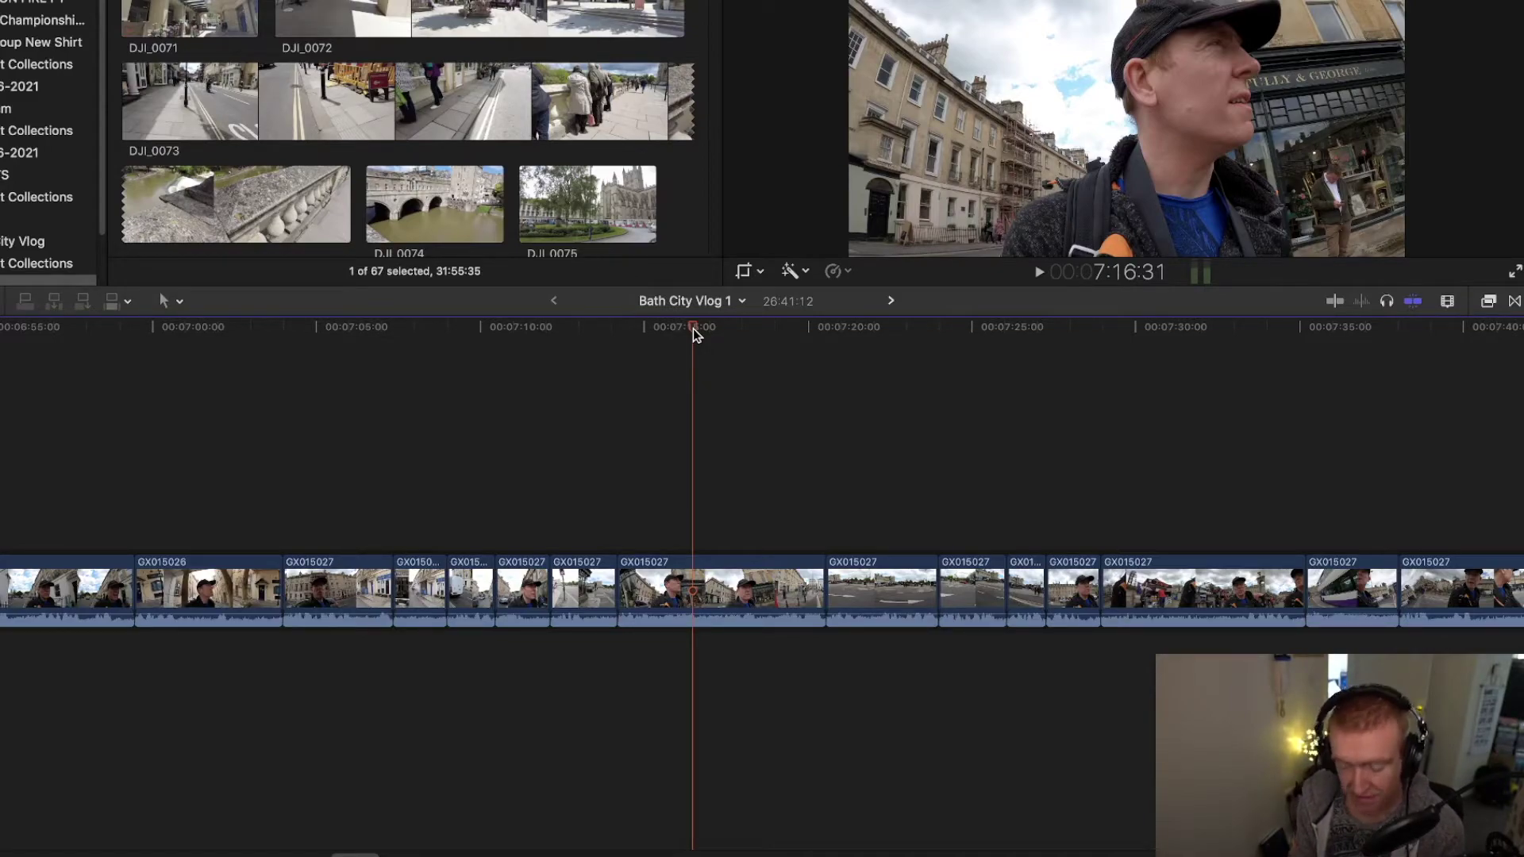
pyautogui.press('q')
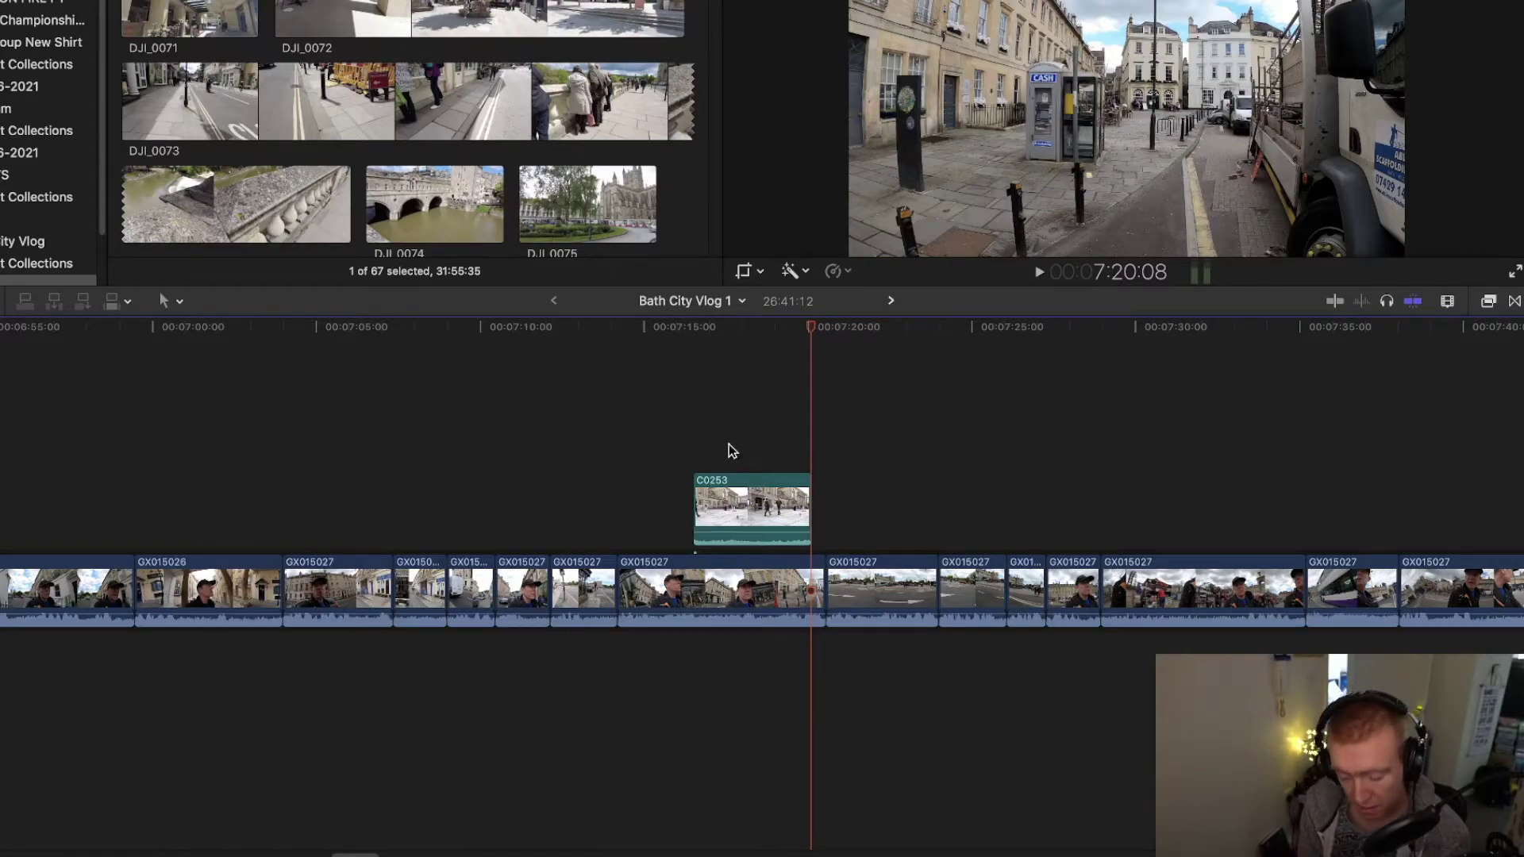
pyautogui.press('Up')
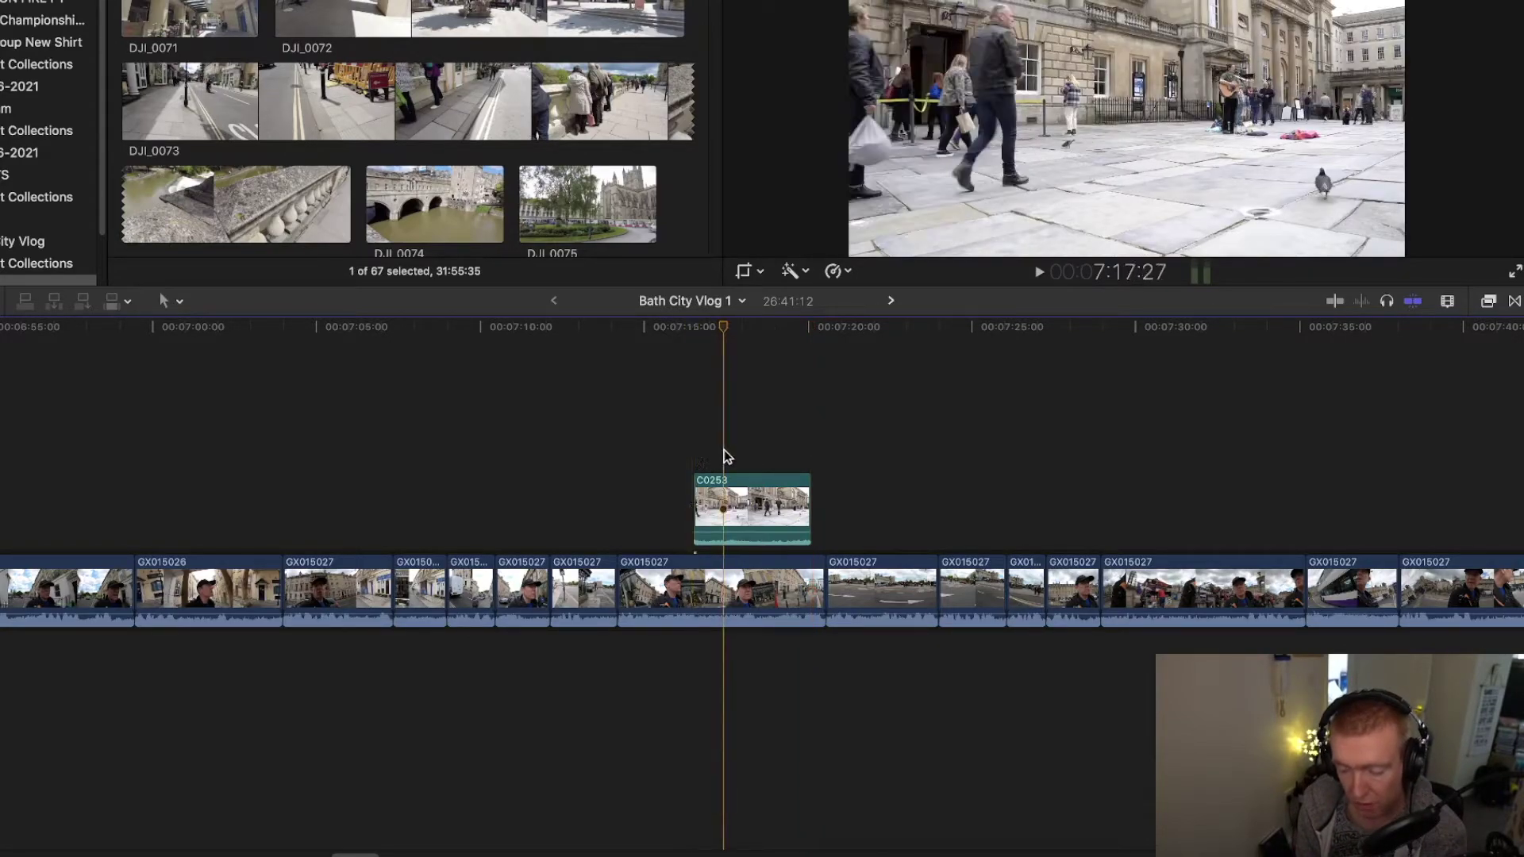
pyautogui.click(724, 491)
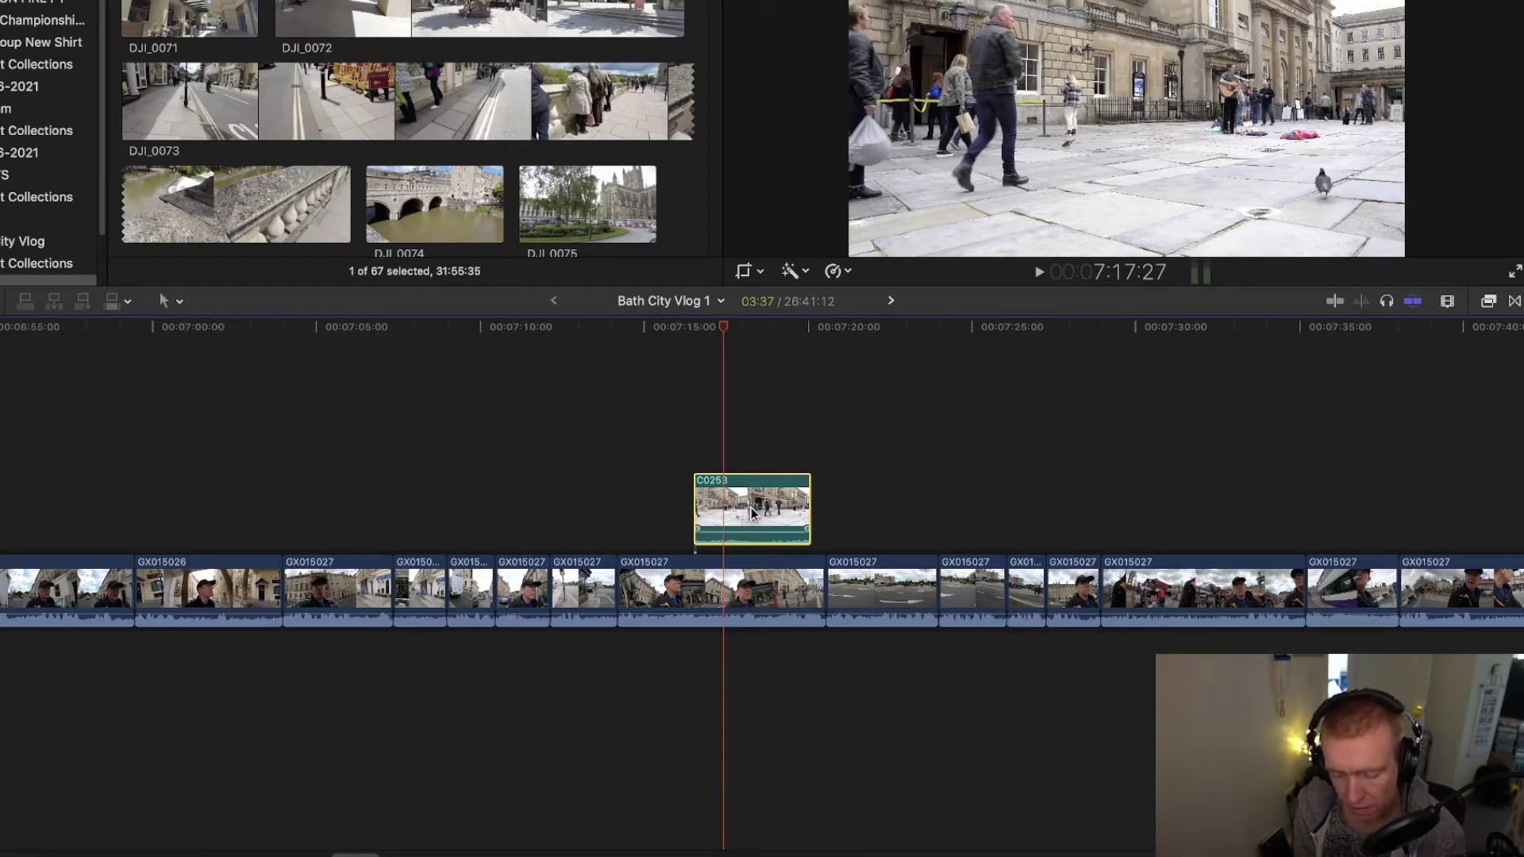
# Step: Delete the connected C0253 clip from above the storyline
pyautogui.press('Delete')
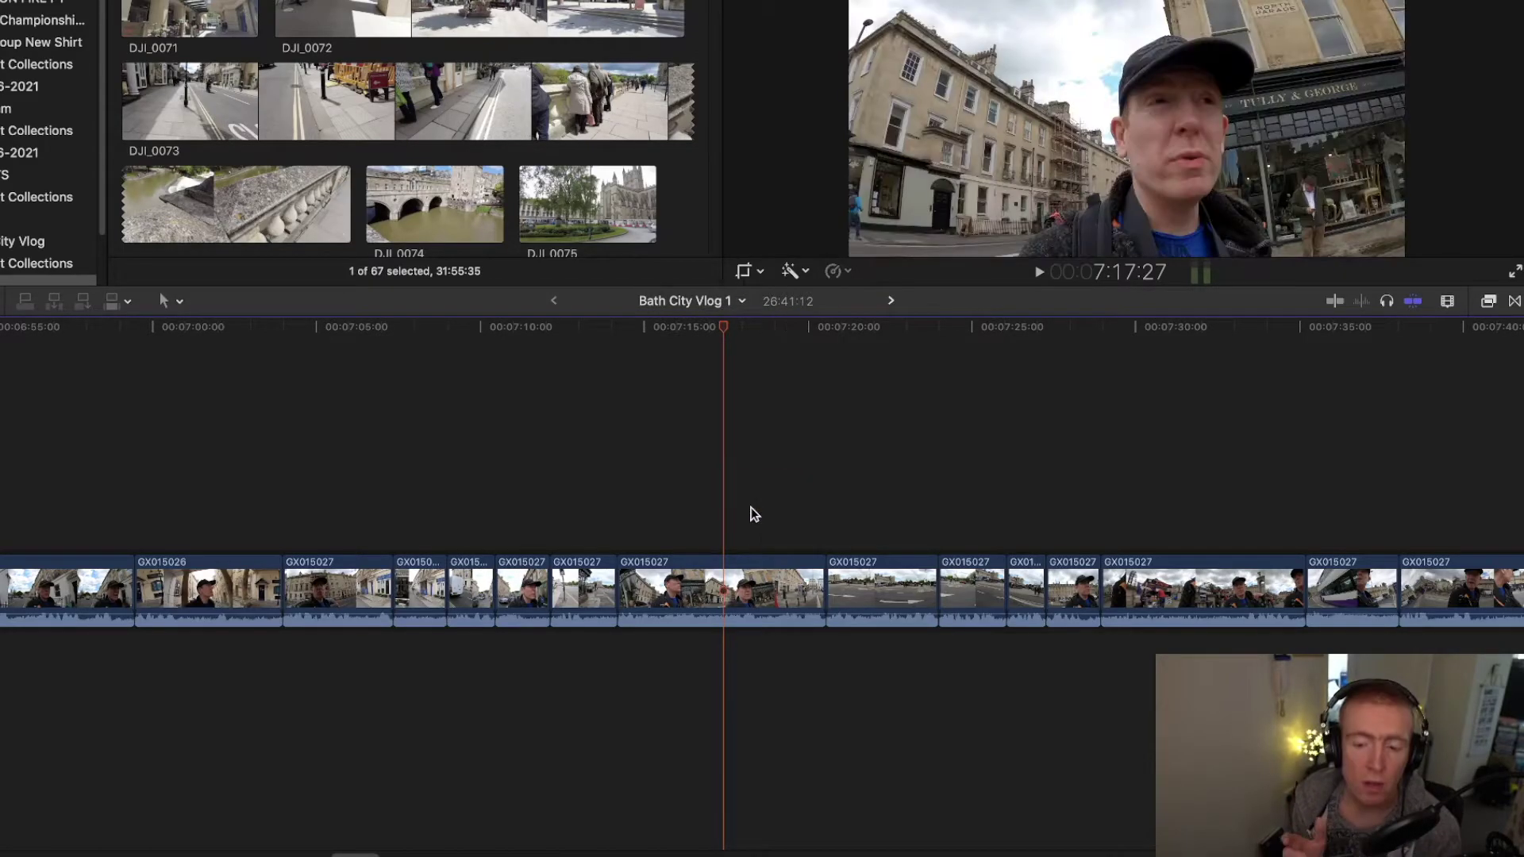